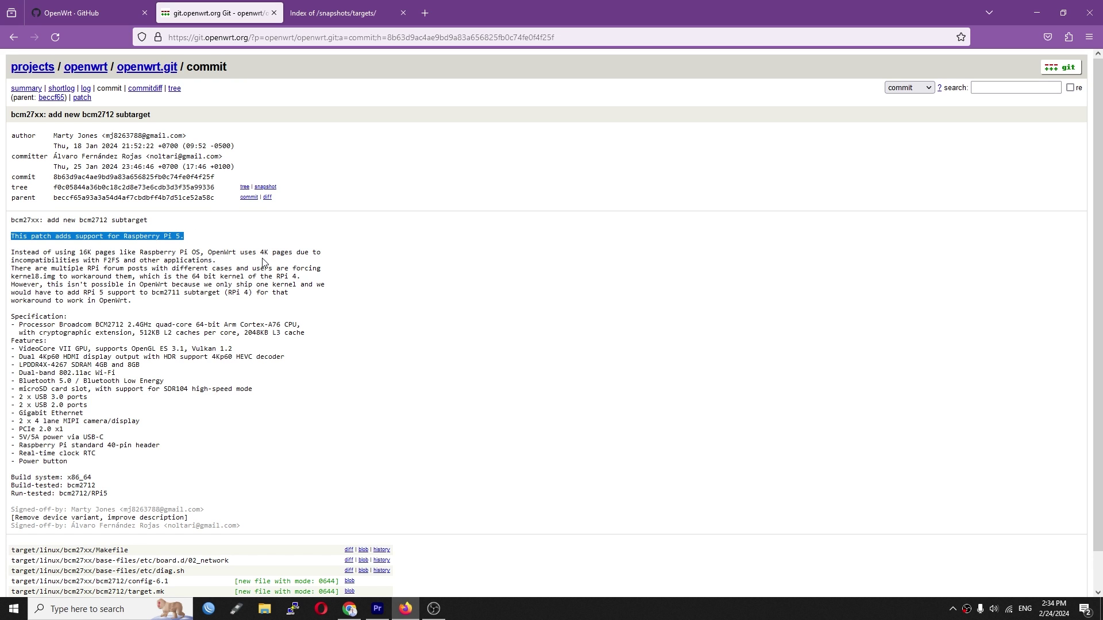
- Browse the snapshot targets to bcm27xx/bcm2712 and select the rpi-5-ext4-factory.img.gz file name
{"action": "scroll", "coordinate": [262, 262], "scroll_direction": "down", "scroll_amount": 2}
{"action": "key", "text": "ctrl+Tab"}
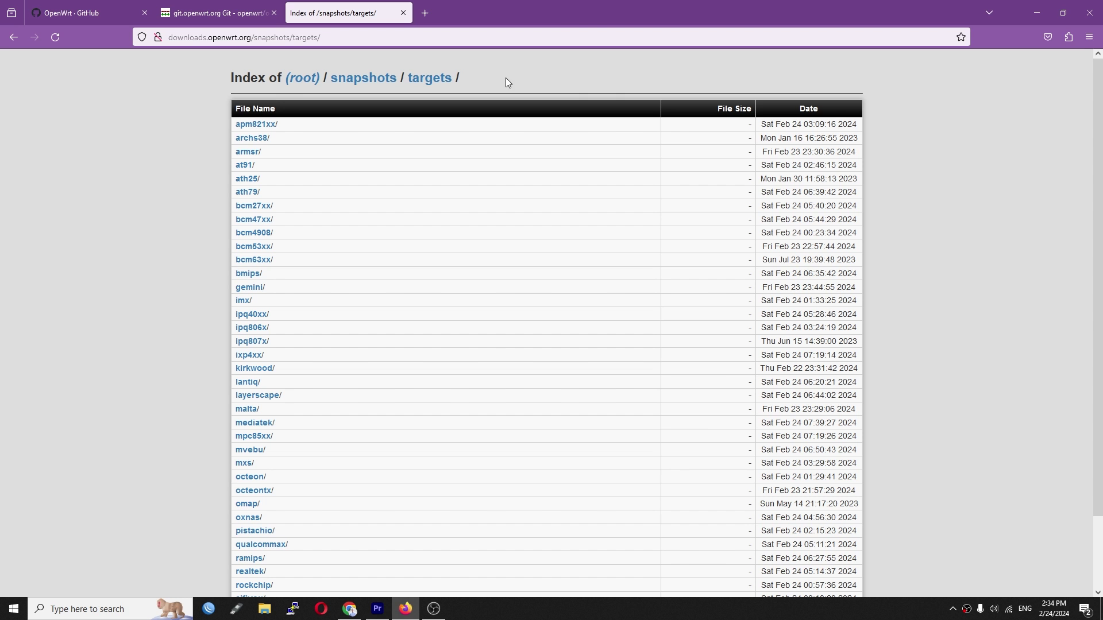
{"action": "left_click", "coordinate": [126, 236]}
{"action": "left_click", "coordinate": [253, 206]}
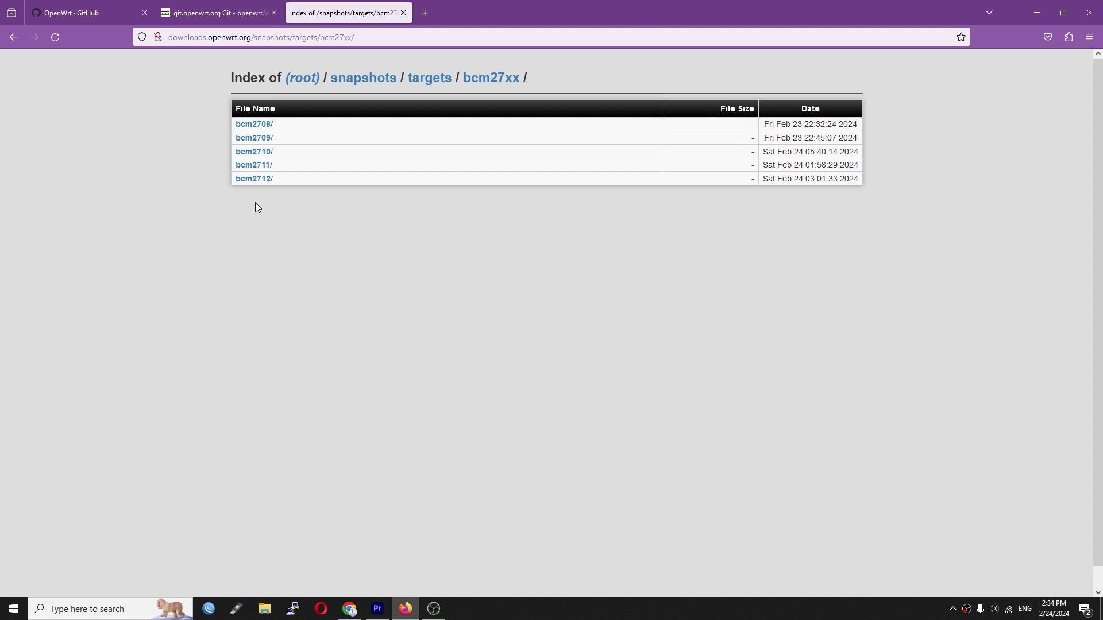
{"action": "left_click", "coordinate": [255, 180]}
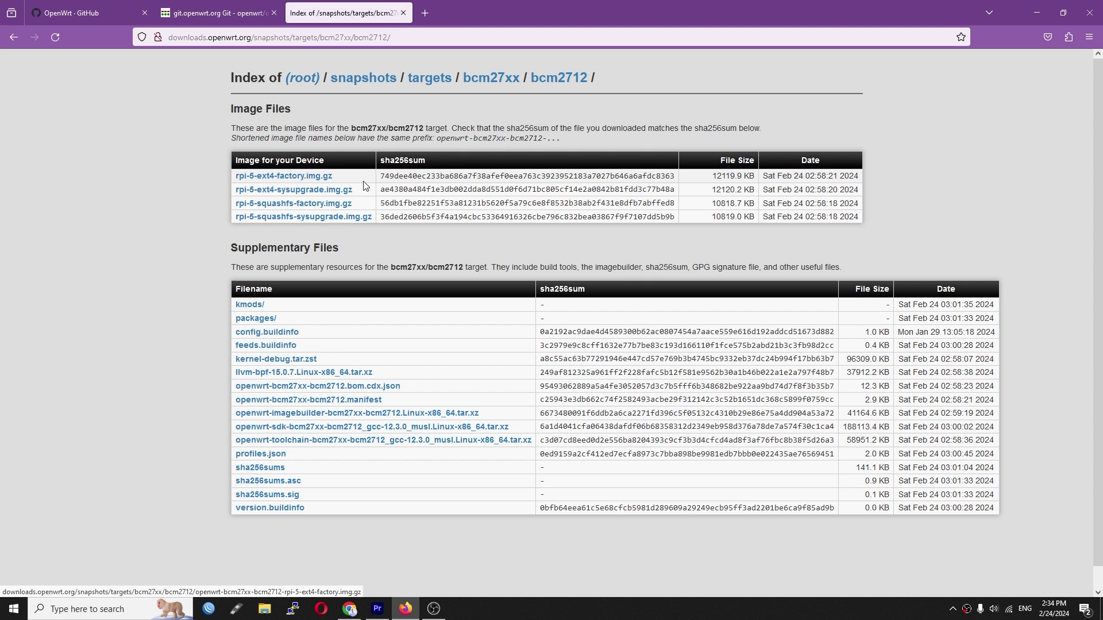
{"action": "left_click_drag", "start_coordinate": [230, 171], "coordinate": [336, 177]}
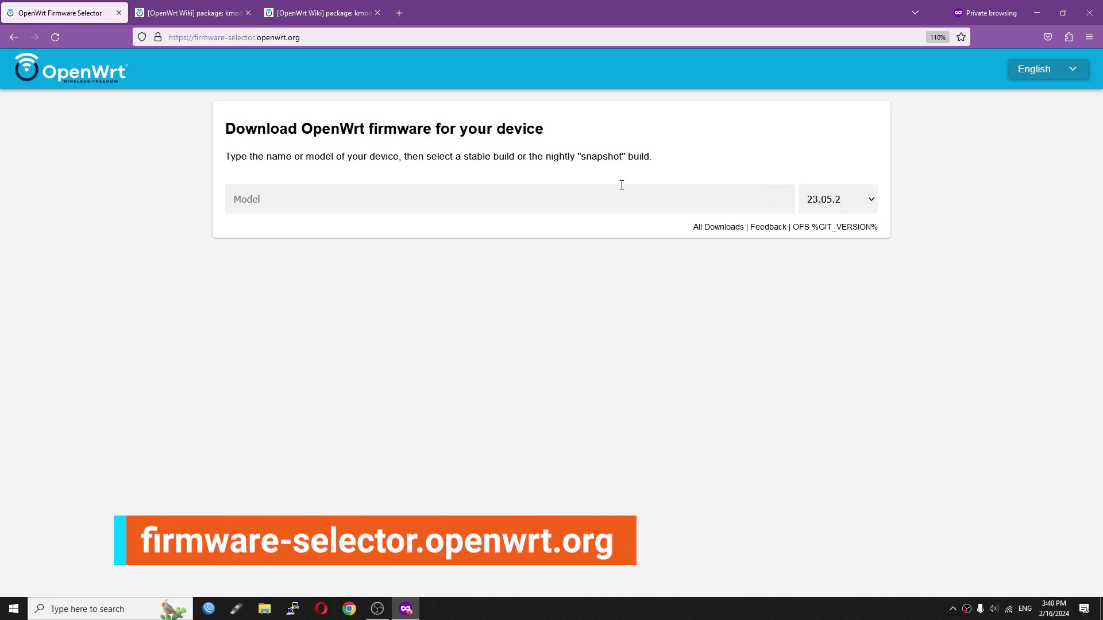
- Set the release to SNAPSHOT, pick the Raspberry Pi 5 model and expand Customize installed packages
{"action": "left_click", "coordinate": [859, 208]}
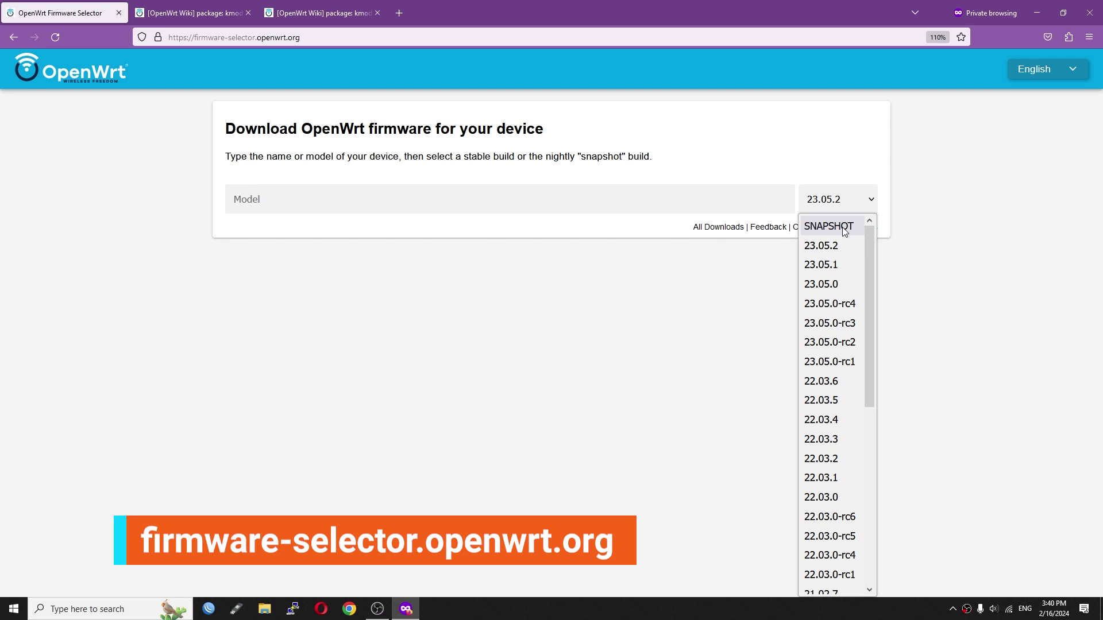
{"action": "left_click", "coordinate": [810, 227]}
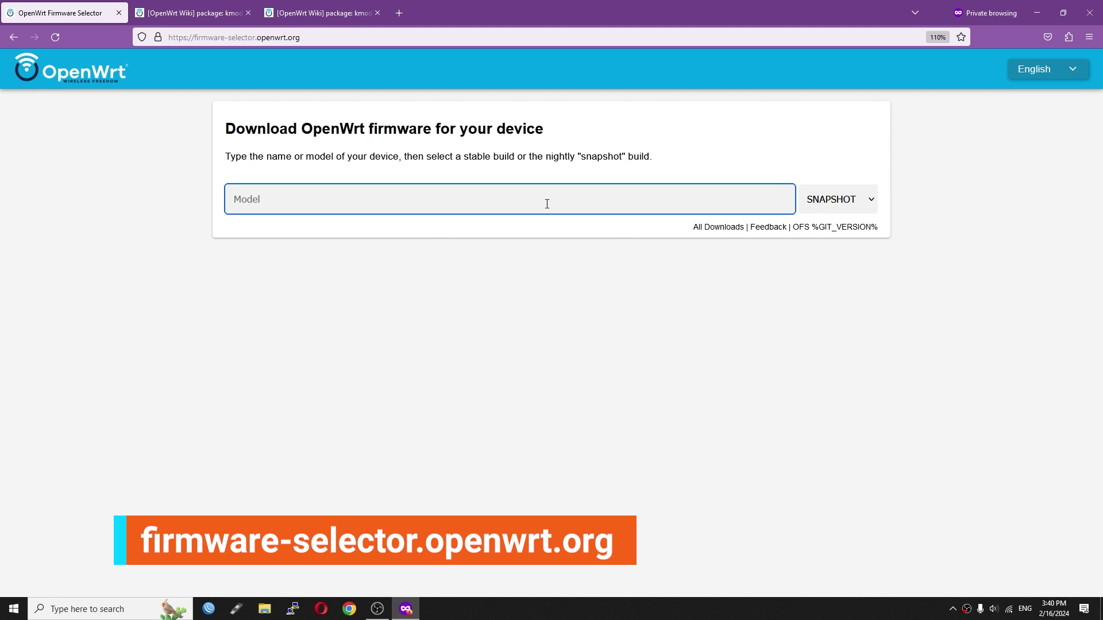
{"action": "type", "text": "raspberry "}
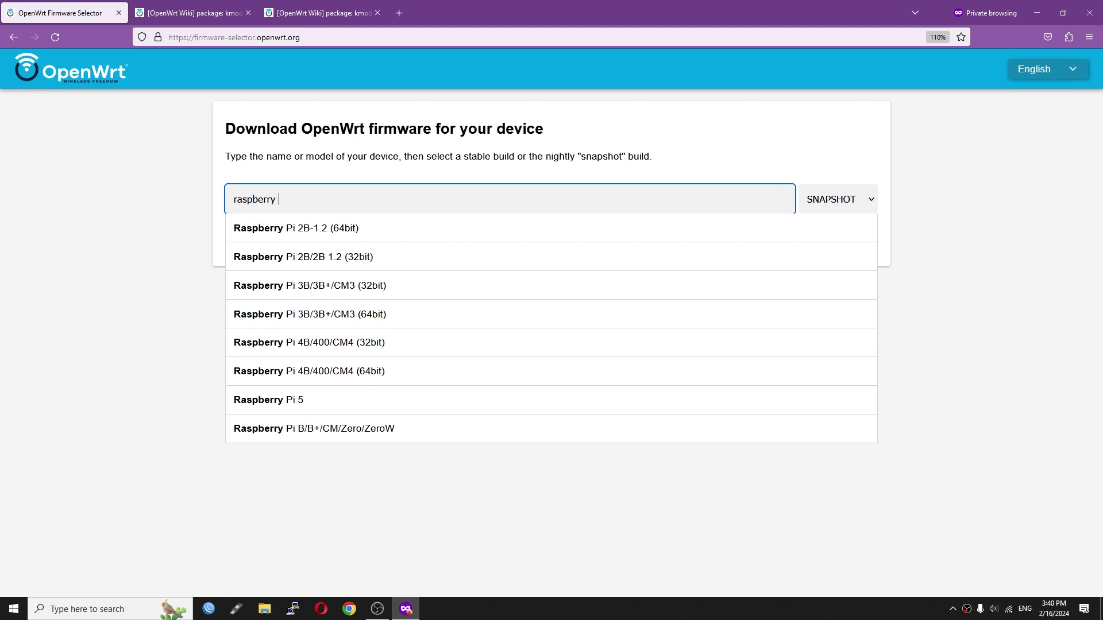
{"action": "type", "text": "pi 5"}
{"action": "left_click", "coordinate": [236, 226]}
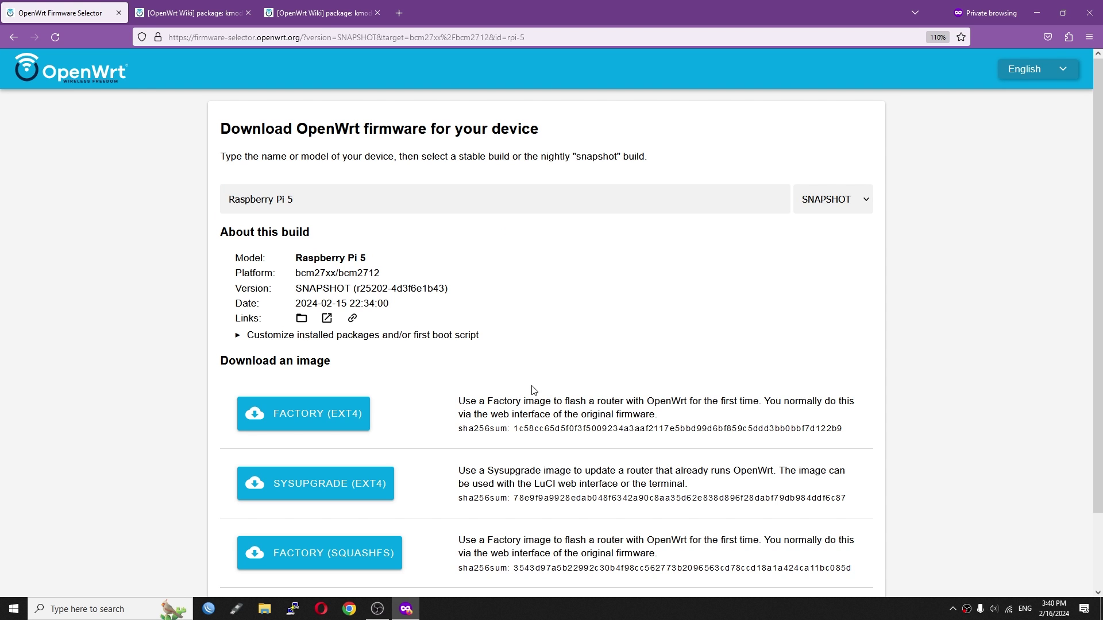
{"action": "left_click", "coordinate": [752, 339]}
- Add luci, luci-ssl, kmod-usb-net-asix-ax88179 and kmod-usb-net-rtl8152 to the installed packages list
{"action": "left_click", "coordinate": [849, 421]}
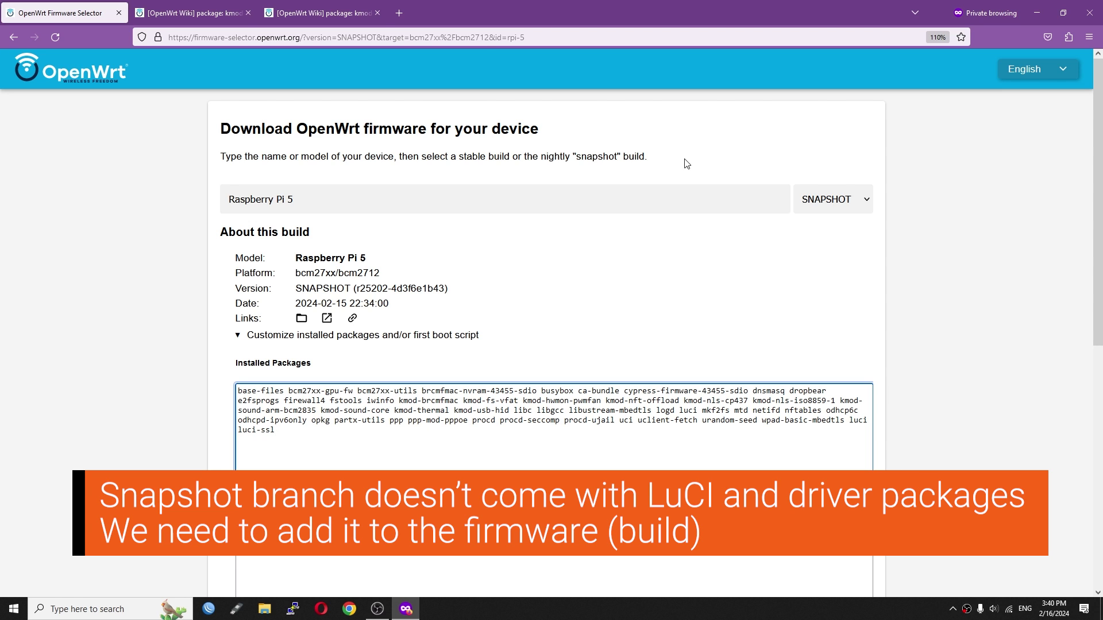
{"action": "left_click", "coordinate": [236, 5]}
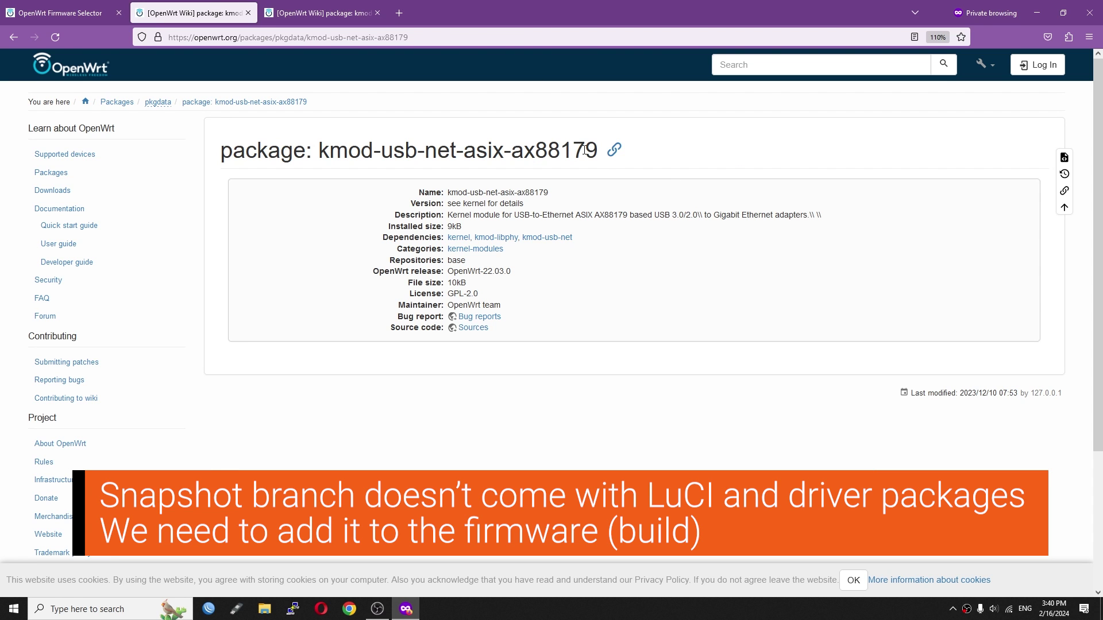
{"action": "left_click_drag", "start_coordinate": [525, 151], "coordinate": [315, 156]}
{"action": "left_click", "coordinate": [77, 5]}
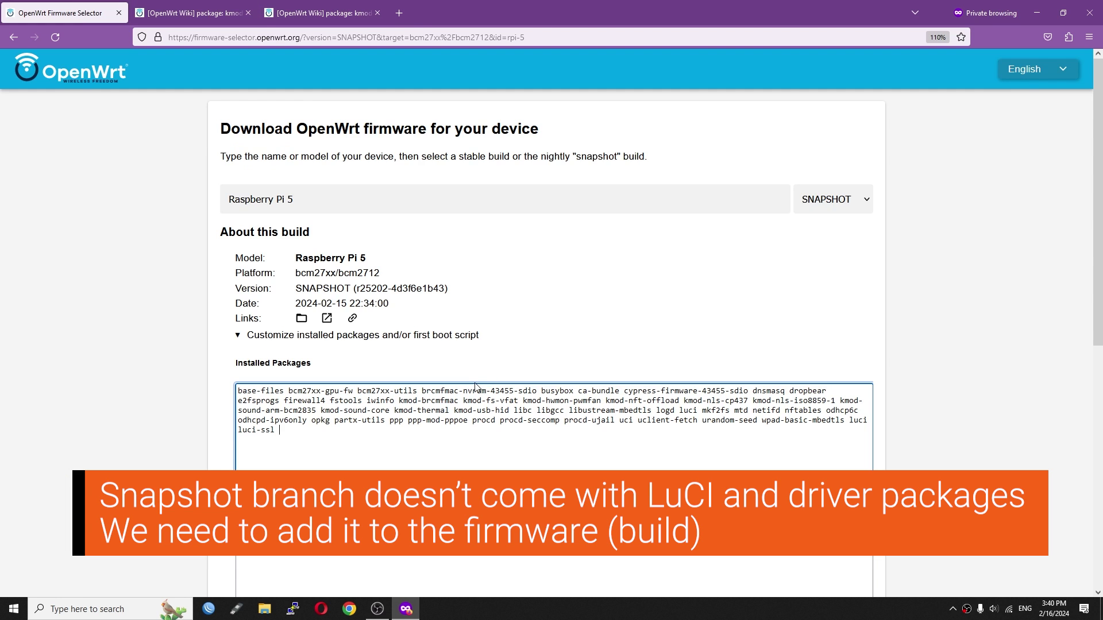
{"action": "left_click", "coordinate": [325, 13]}
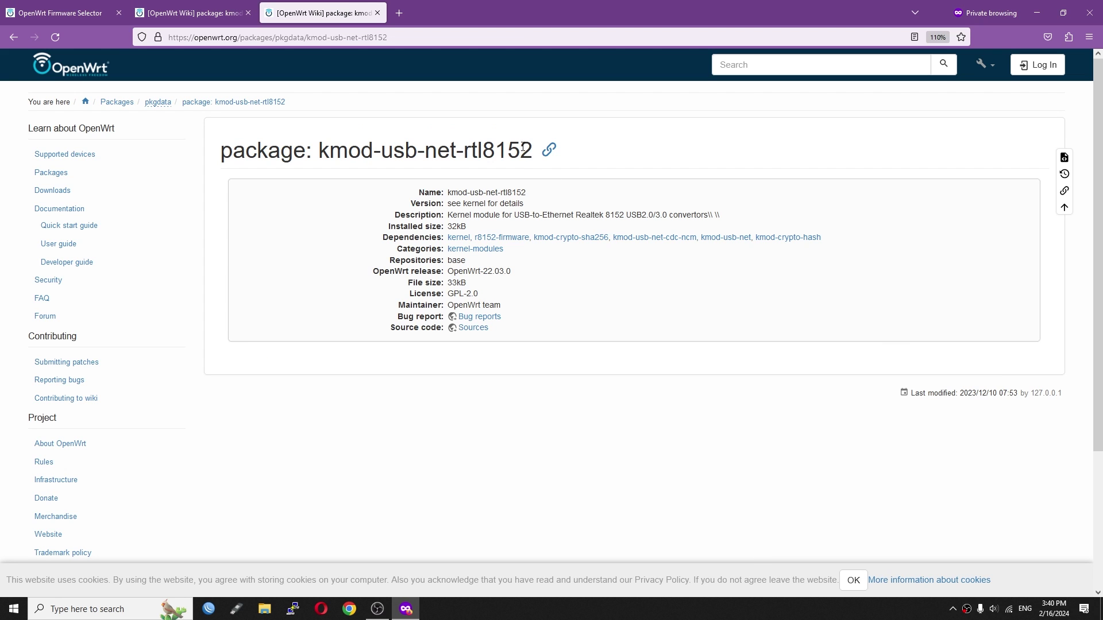
{"action": "left_click_drag", "start_coordinate": [526, 150], "coordinate": [360, 141]}
{"action": "left_click", "coordinate": [90, 5]}
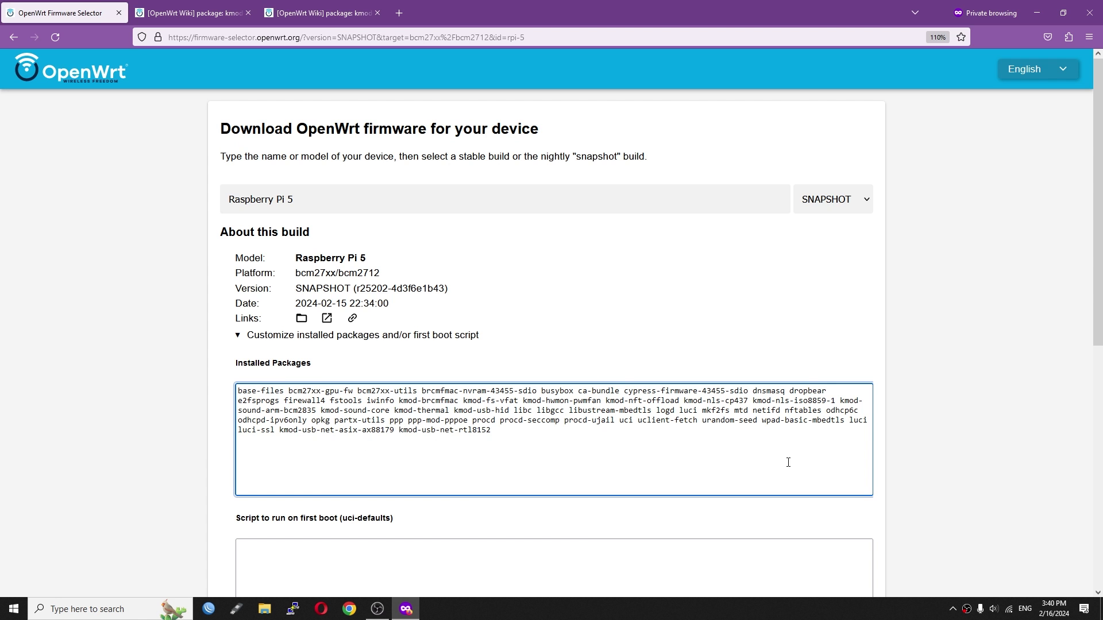
- Request the custom build, then review its STDERR log and the Custom Downloads section
{"action": "scroll", "coordinate": [788, 463], "scroll_direction": "down", "scroll_amount": 5}
{"action": "left_click", "coordinate": [354, 323]}
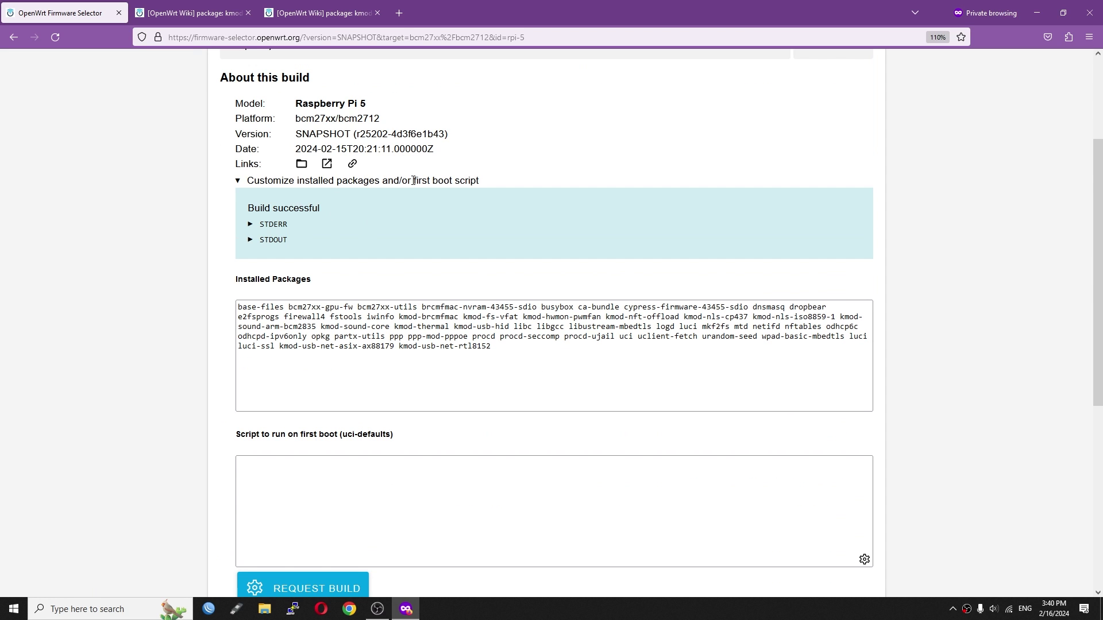
{"action": "left_click", "coordinate": [492, 347]}
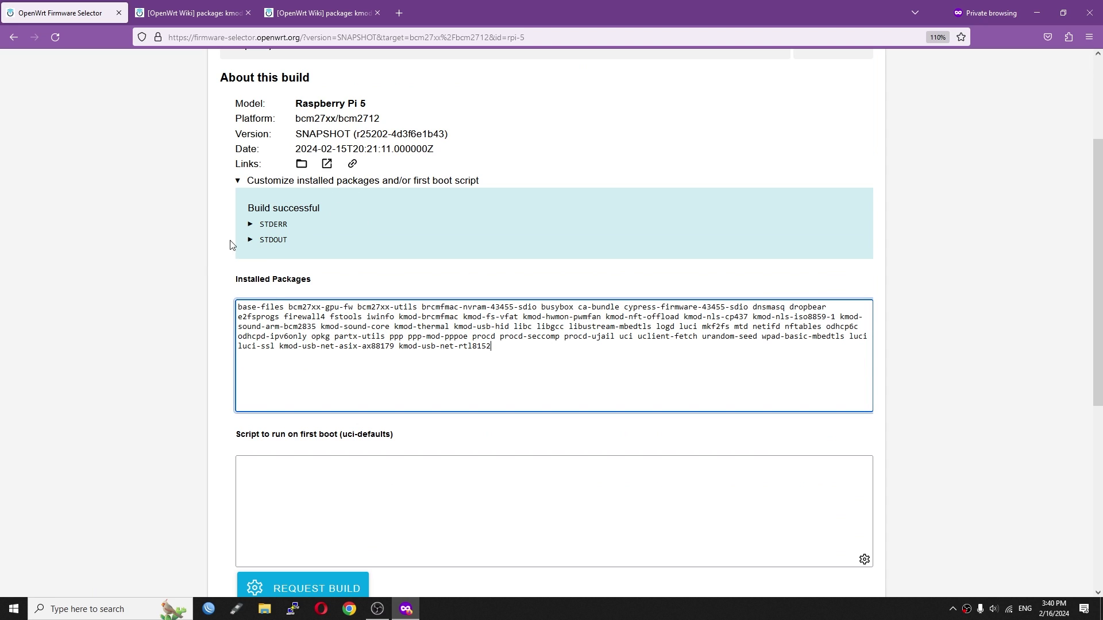
{"action": "left_click", "coordinate": [250, 224]}
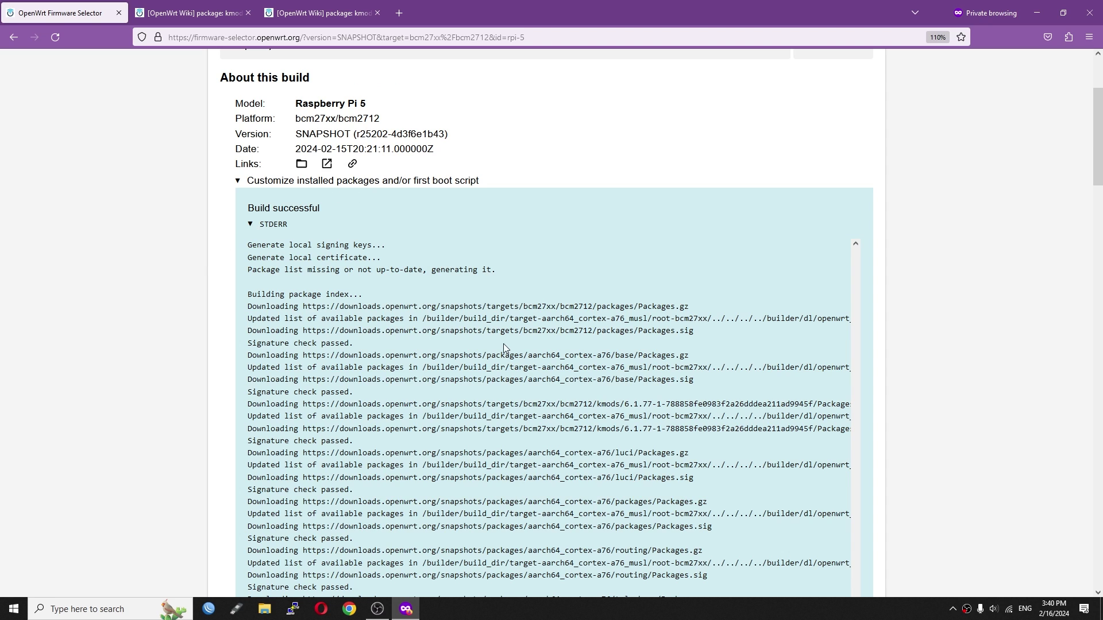
{"action": "scroll", "coordinate": [504, 348], "scroll_direction": "down", "scroll_amount": 15}
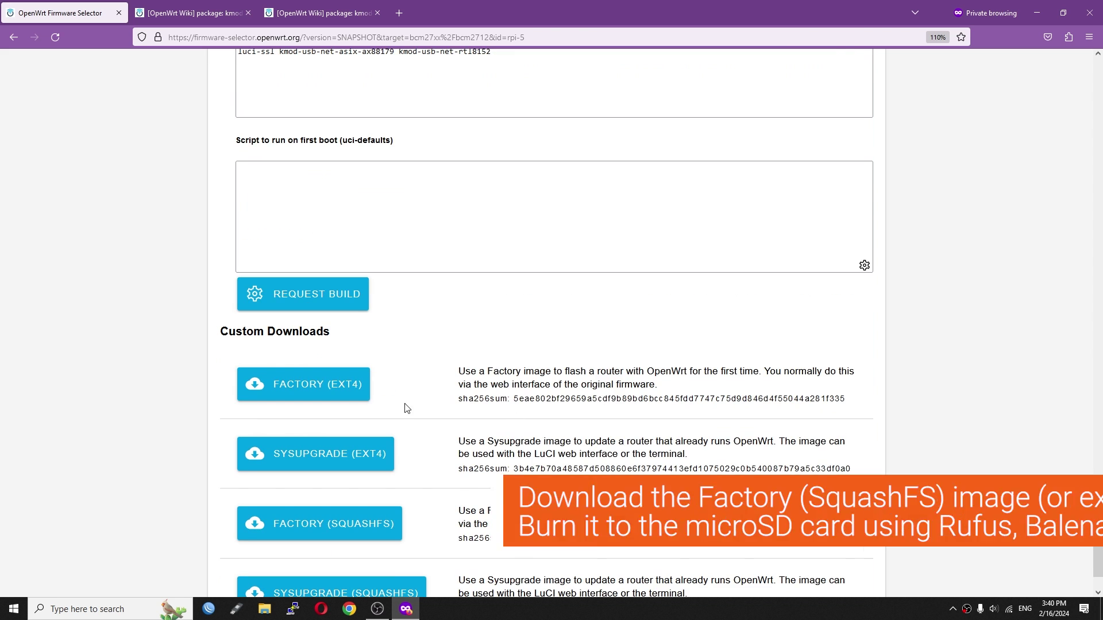
{"action": "scroll", "coordinate": [389, 402], "scroll_direction": "down", "scroll_amount": 1}
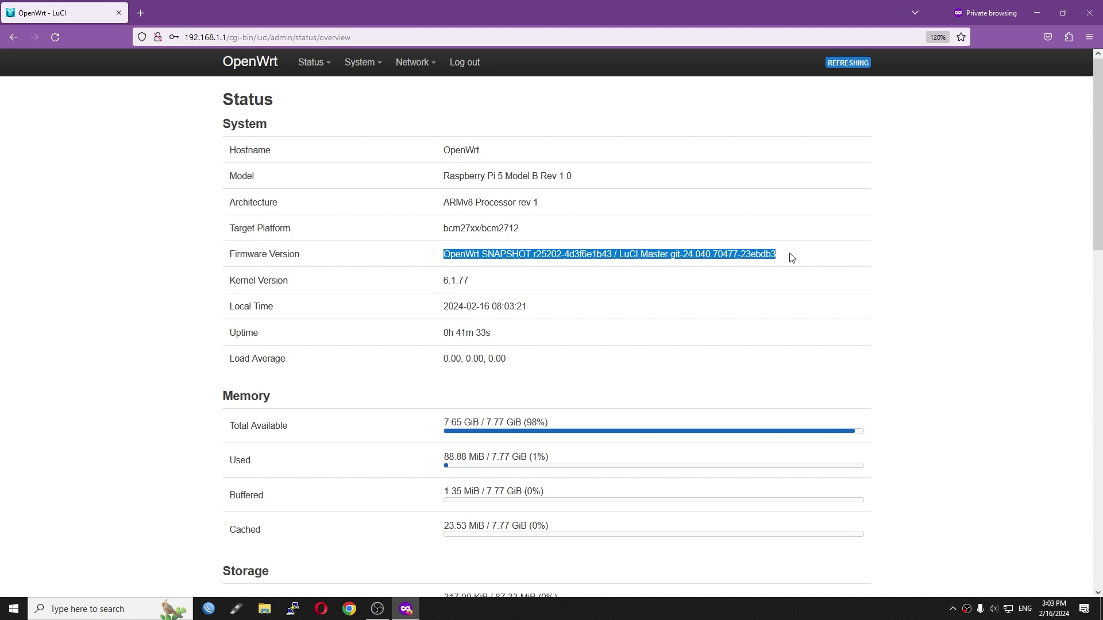
- Open Network > Interfaces and inspect the wan interface details
{"action": "left_click", "coordinate": [813, 273]}
{"action": "mouse_move", "coordinate": [415, 63]}
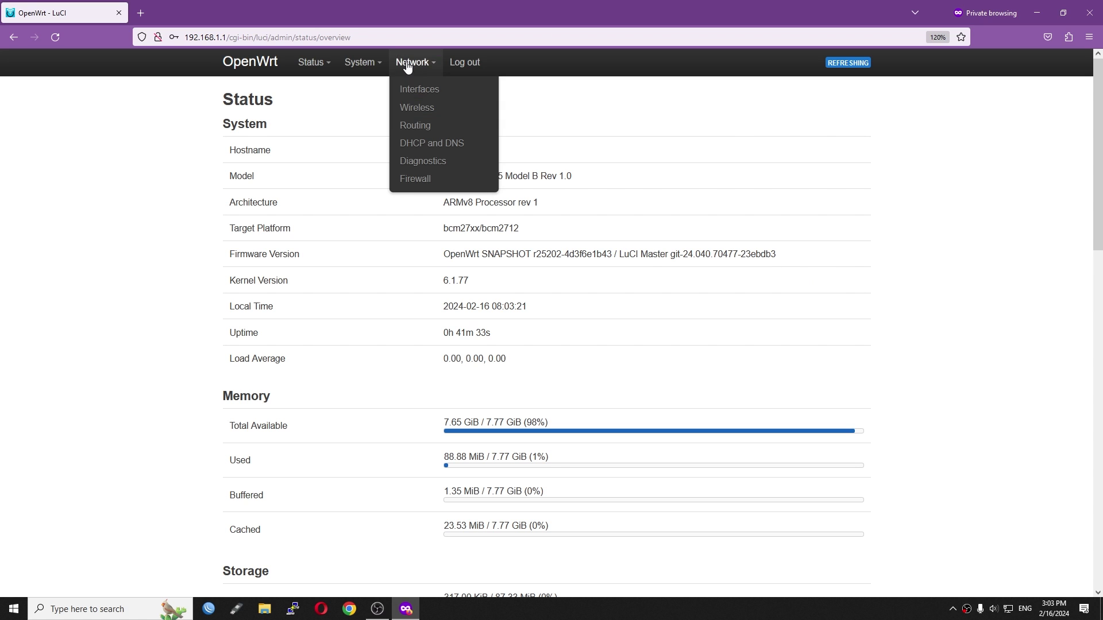
{"action": "left_click", "coordinate": [418, 86]}
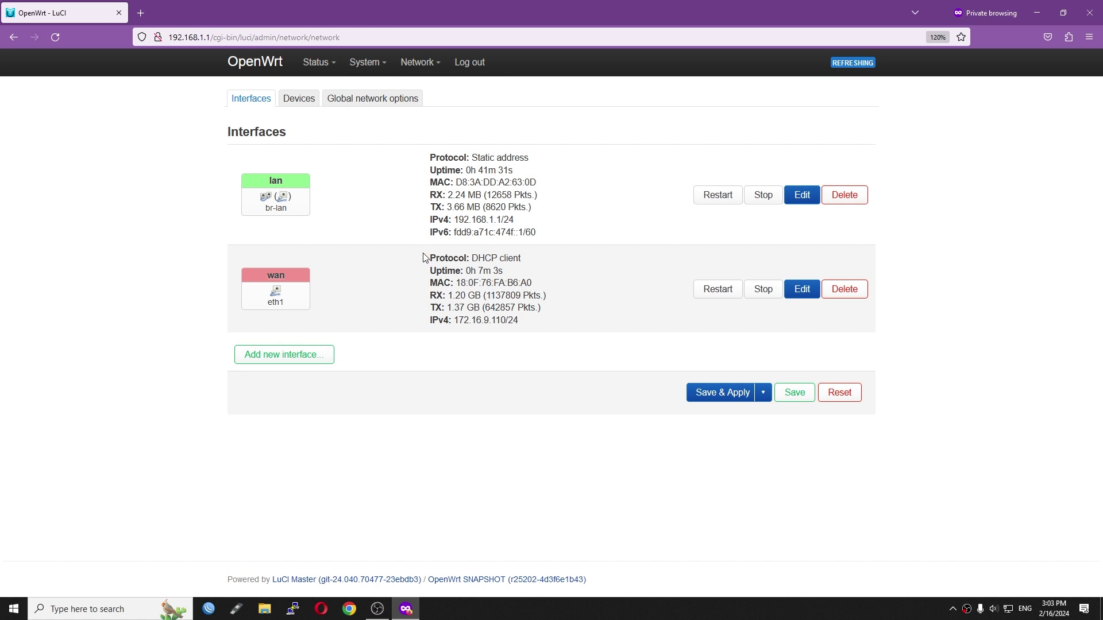
{"action": "left_click_drag", "start_coordinate": [538, 295], "coordinate": [579, 325]}
{"action": "left_click", "coordinate": [620, 339]}
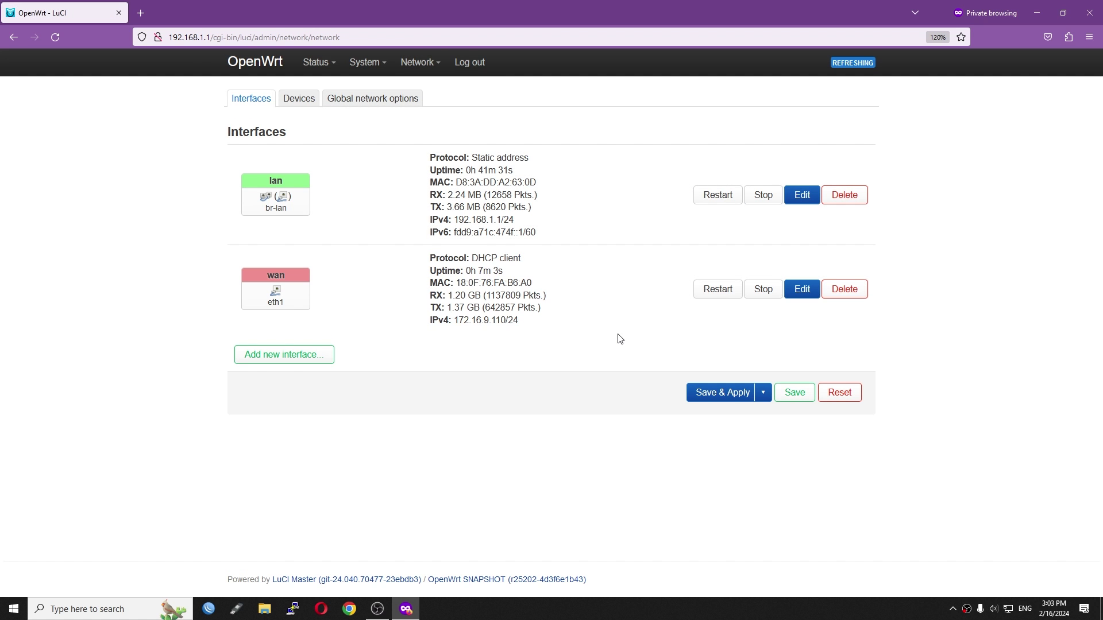
- Review the Devices and Global network options tabs and firewall offloading, then return to Interfaces
{"action": "left_click", "coordinate": [299, 99]}
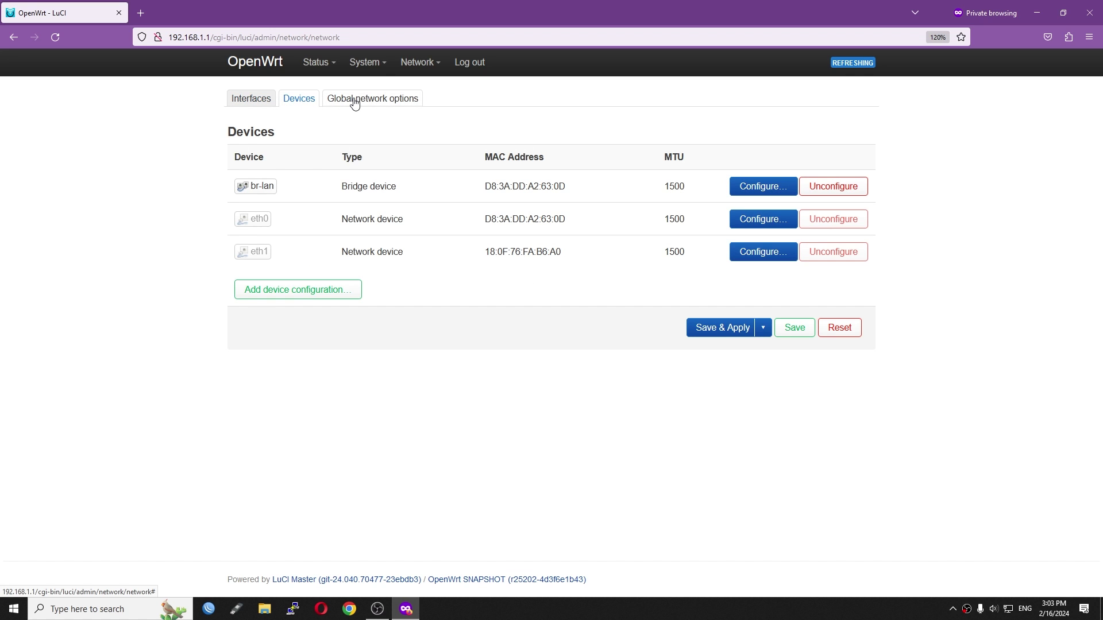
{"action": "left_click", "coordinate": [354, 101]}
{"action": "mouse_move", "coordinate": [423, 81]}
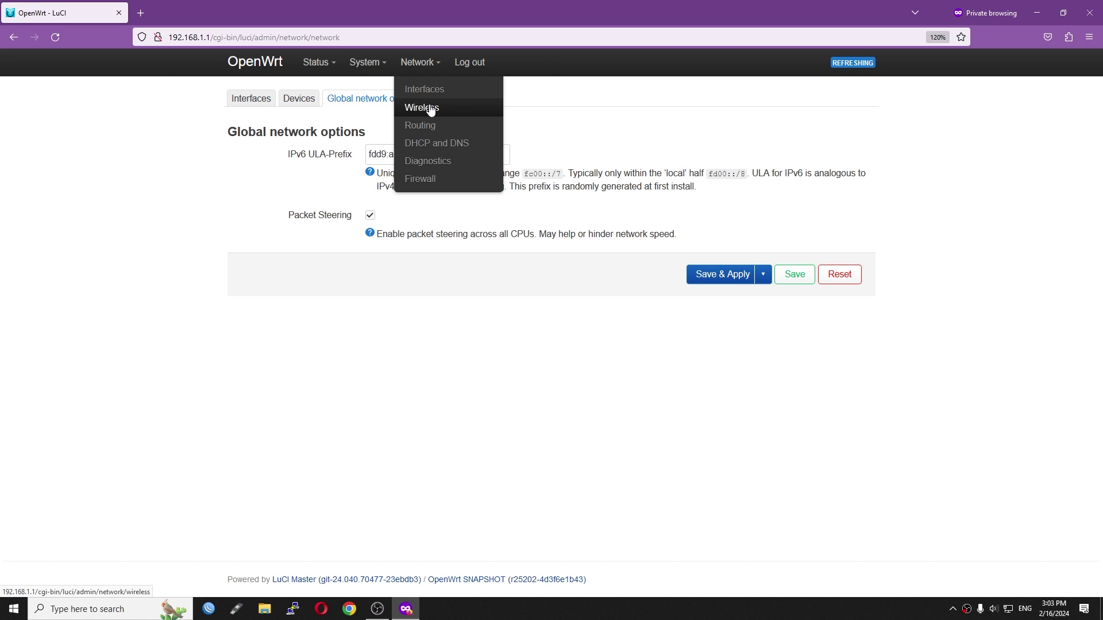
{"action": "left_click", "coordinate": [426, 180]}
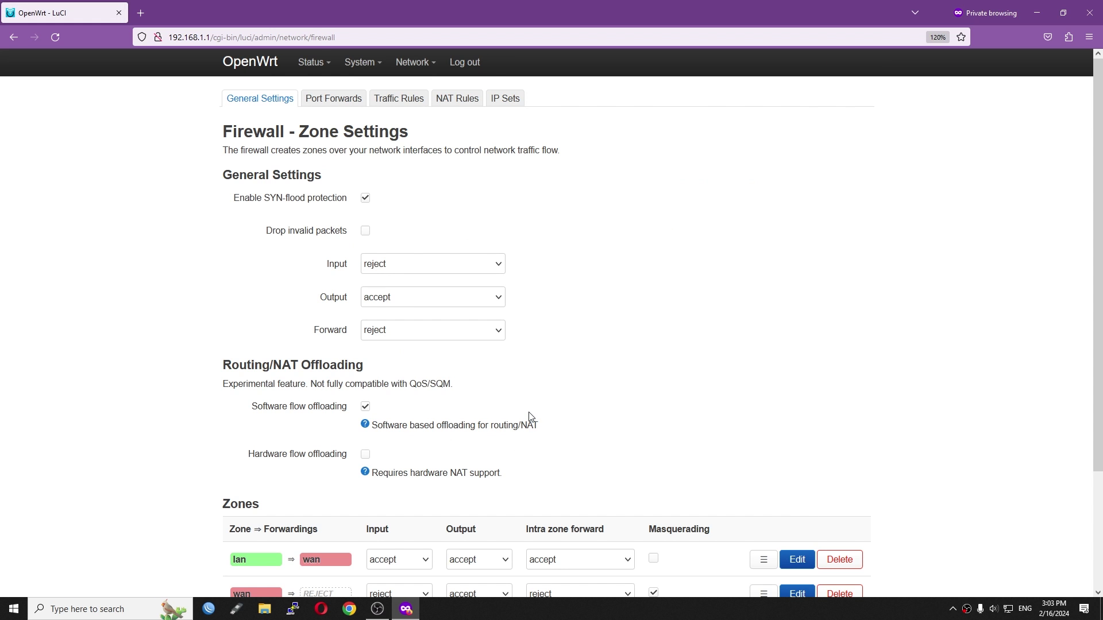
{"action": "left_click", "coordinate": [401, 86]}
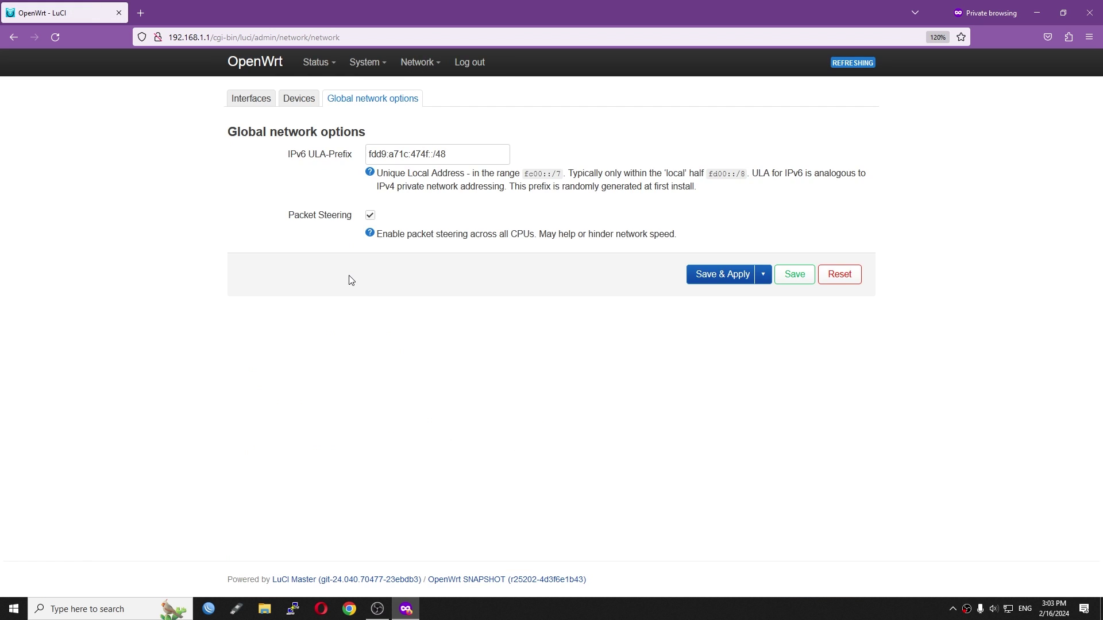
{"action": "left_click", "coordinate": [273, 108]}
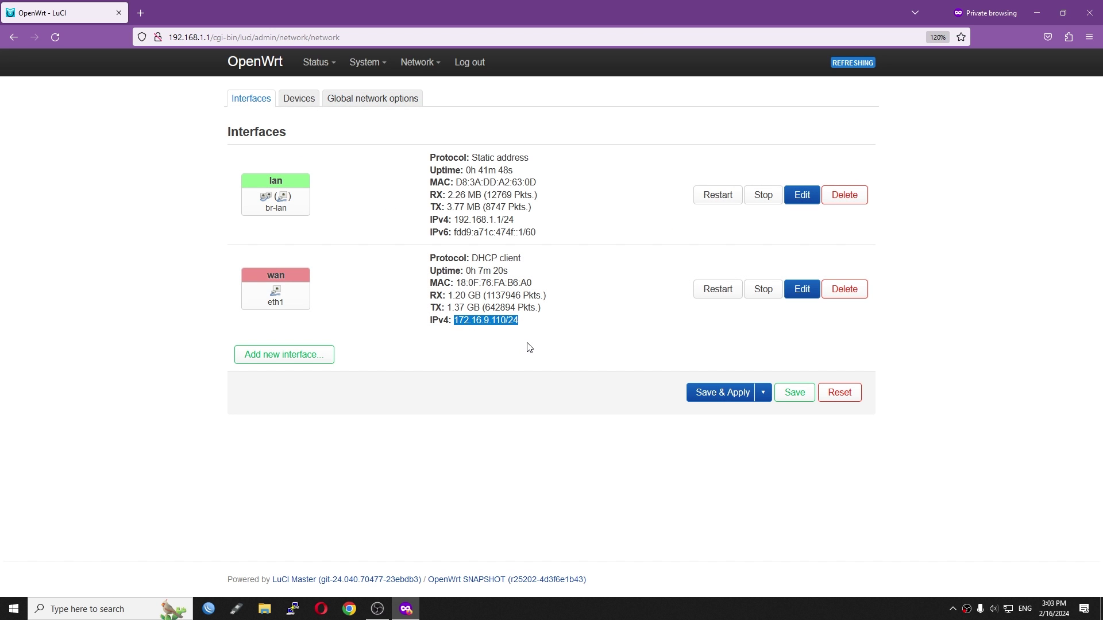
- Load OpenSpeedTest at 172.16.9.133 in a new private tab
{"action": "key", "text": "ctrl+t"}
{"action": "type", "text": "172"}
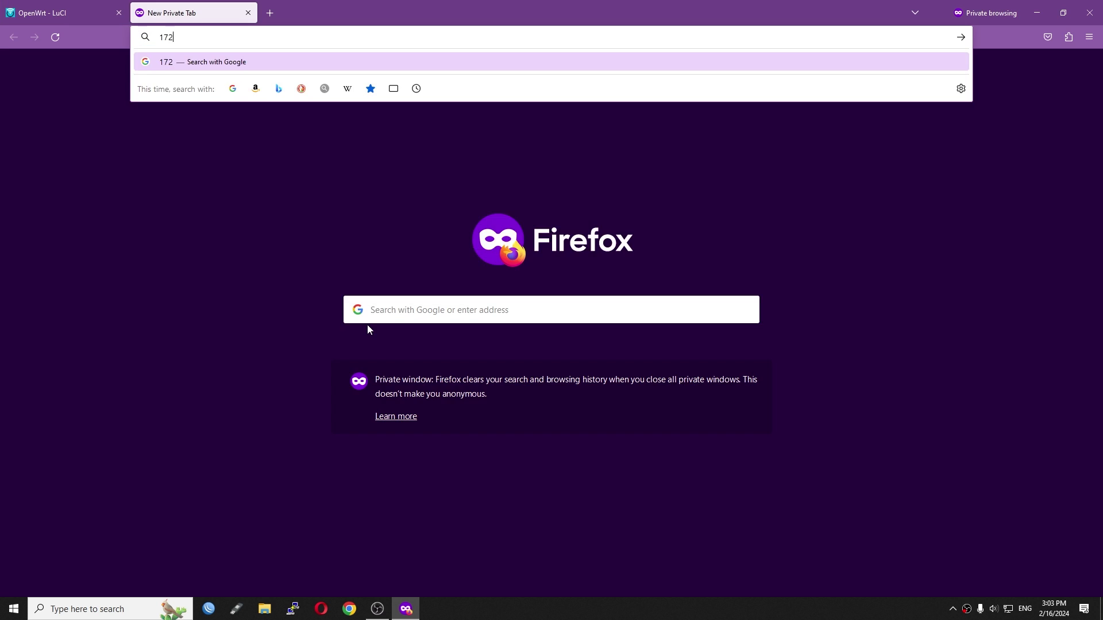
{"action": "type", "text": ".16.9.133:3000"}
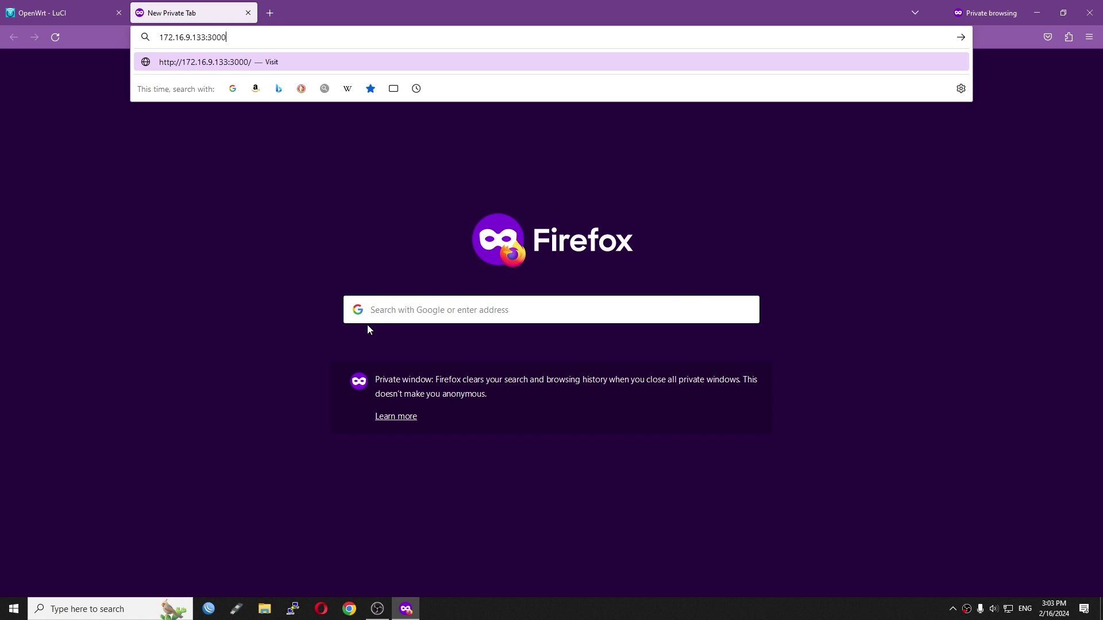
{"action": "key", "text": "Return"}
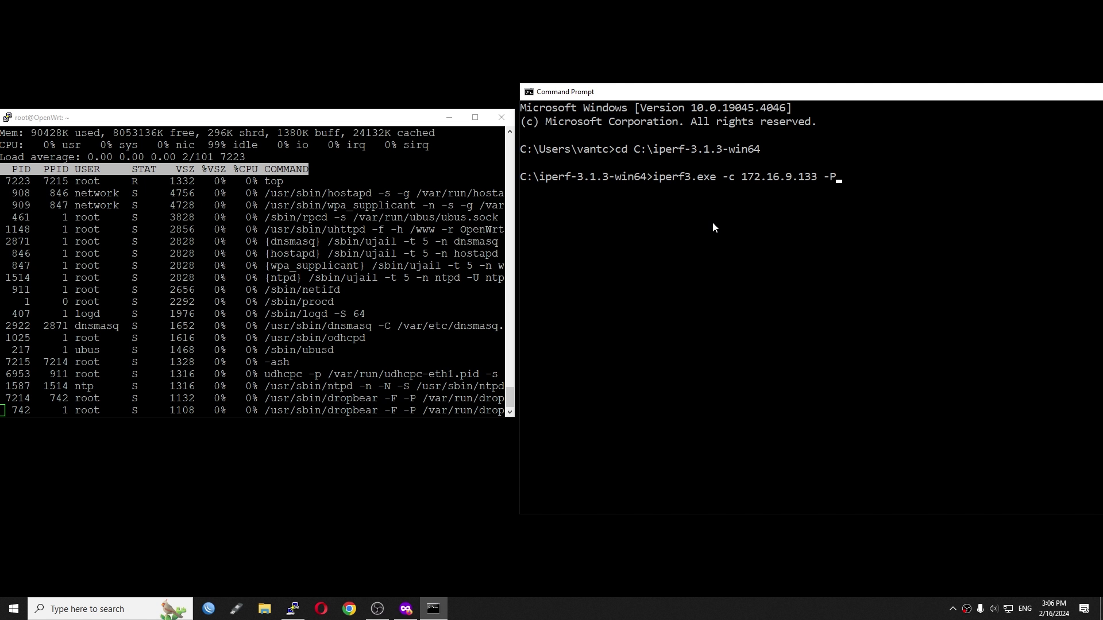
- Run the four-stream iperf3 test to 172.16.9.133, then rerun it in reverse with -R
{"action": "key", "text": "Return"}
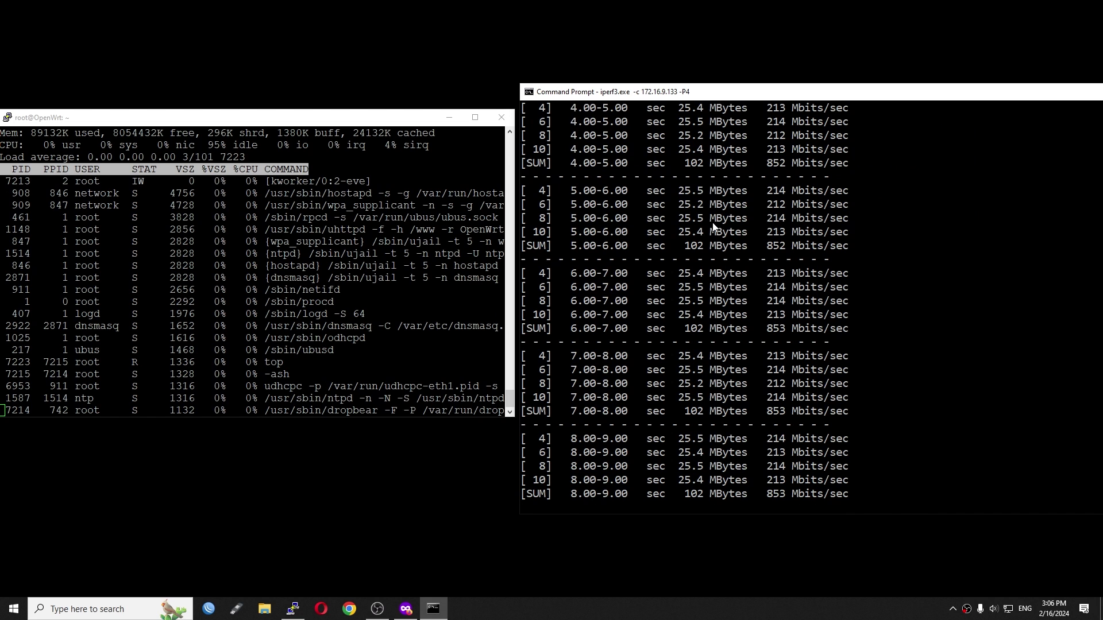
{"action": "key", "text": "Up"}
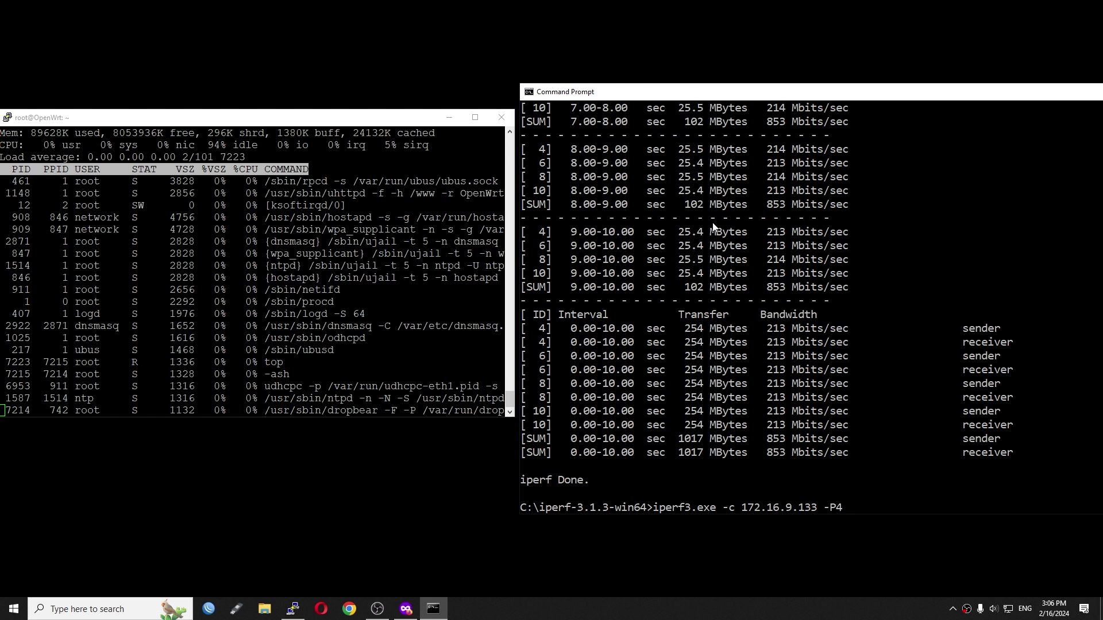
{"action": "key", "text": "Return"}
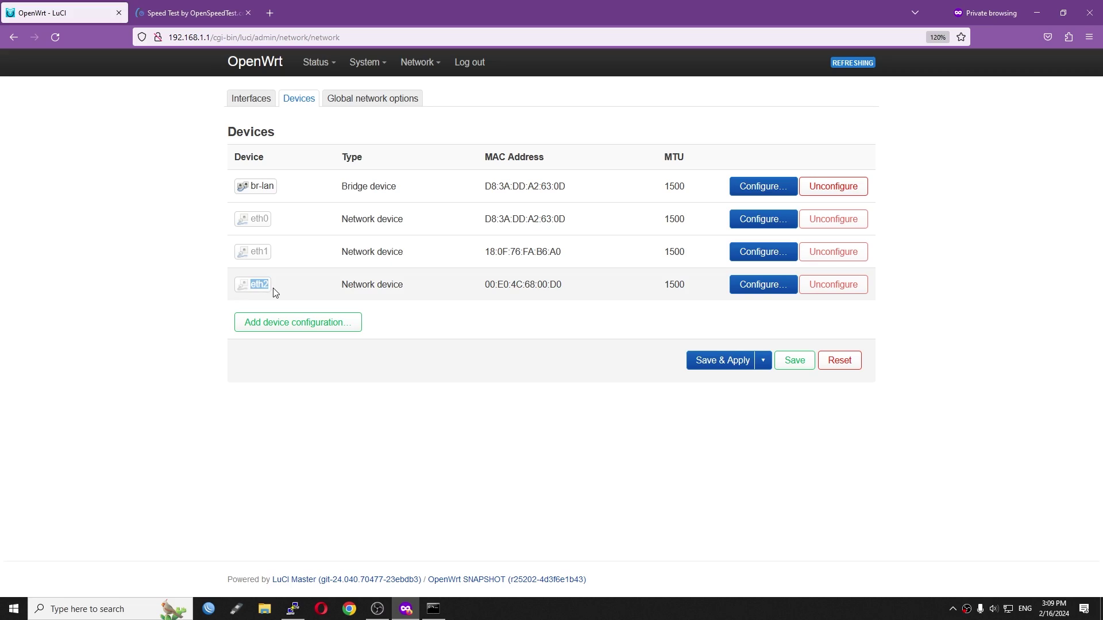
- Change the wan interface's device from eth1 to eth2, save and apply
{"action": "left_click_drag", "start_coordinate": [567, 286], "coordinate": [483, 287]}
{"action": "left_click", "coordinate": [249, 100]}
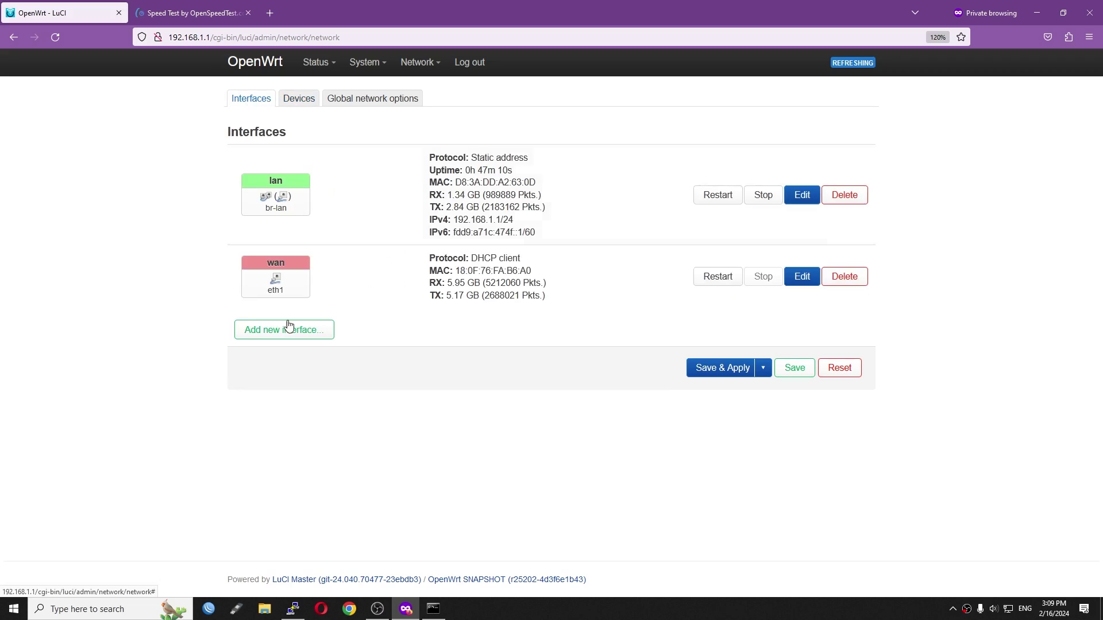
{"action": "left_click", "coordinate": [801, 279]}
{"action": "left_click", "coordinate": [475, 268]}
{"action": "left_click", "coordinate": [494, 352]}
{"action": "left_click", "coordinate": [837, 409]}
{"action": "left_click", "coordinate": [712, 362]}
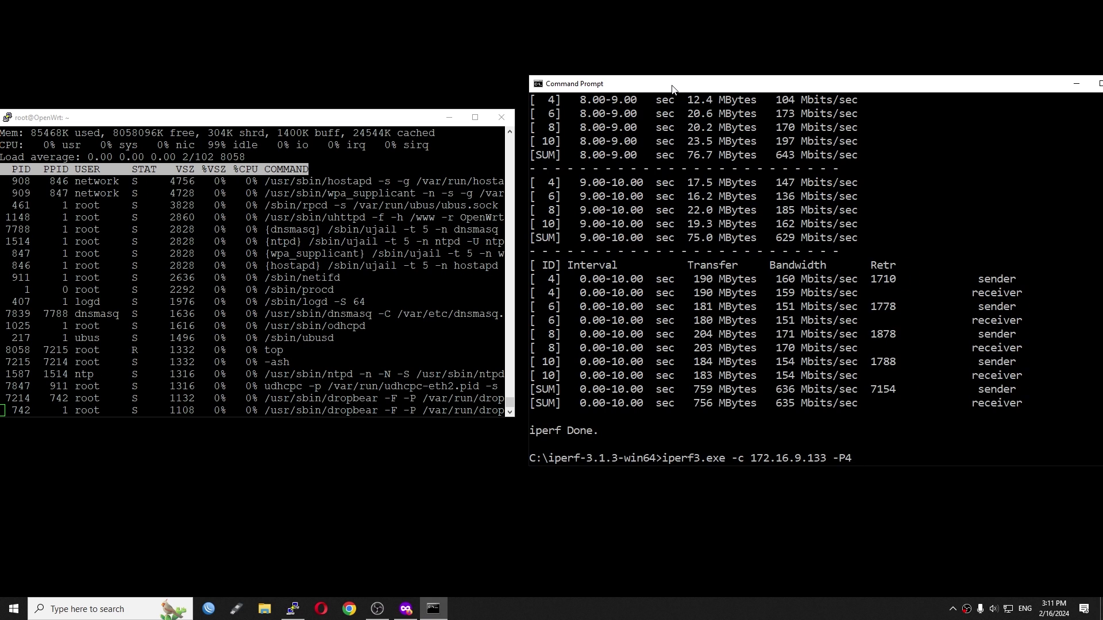
- Run the four-stream iperf3 test to 172.16.9.133, then again in reverse with -R
{"action": "key", "text": "Return"}
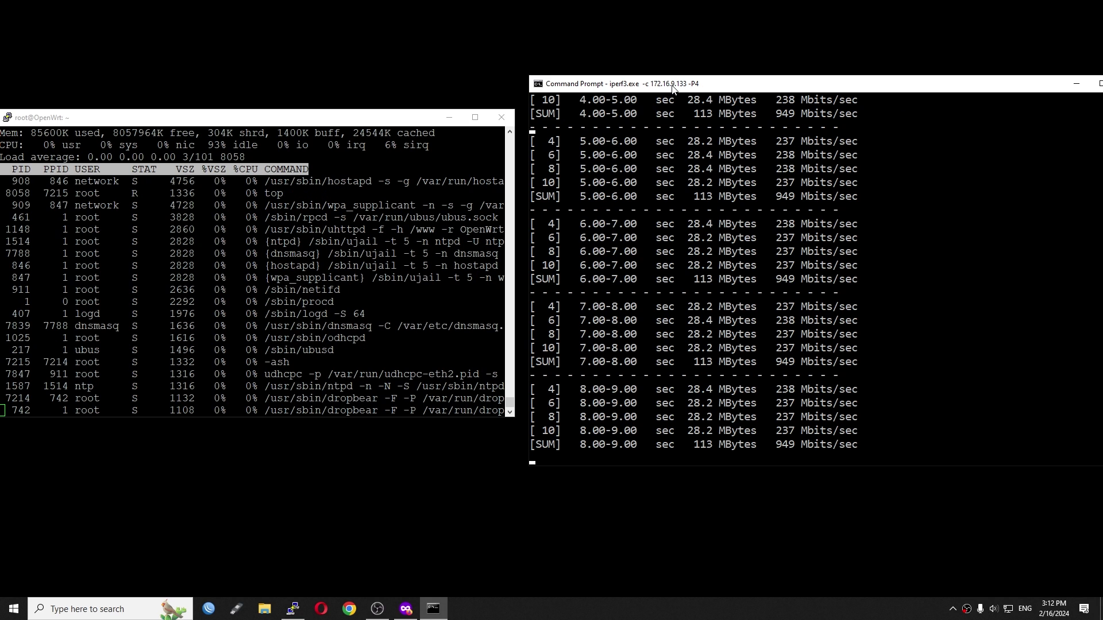
{"action": "key", "text": "Up"}
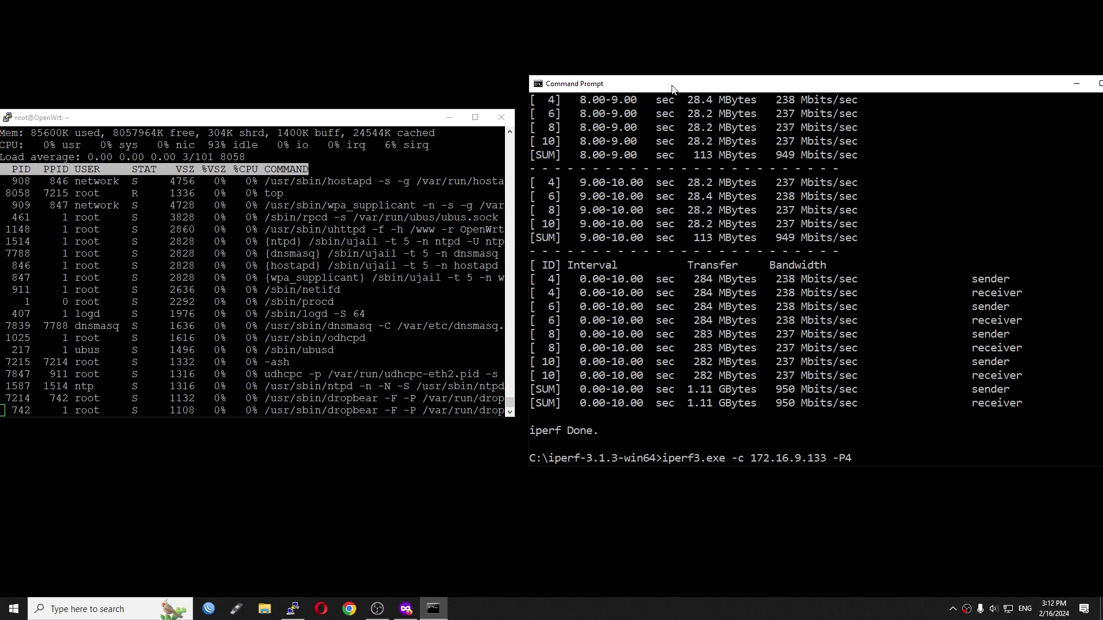
{"action": "type", "text": "-R"}
{"action": "key", "text": "Return"}
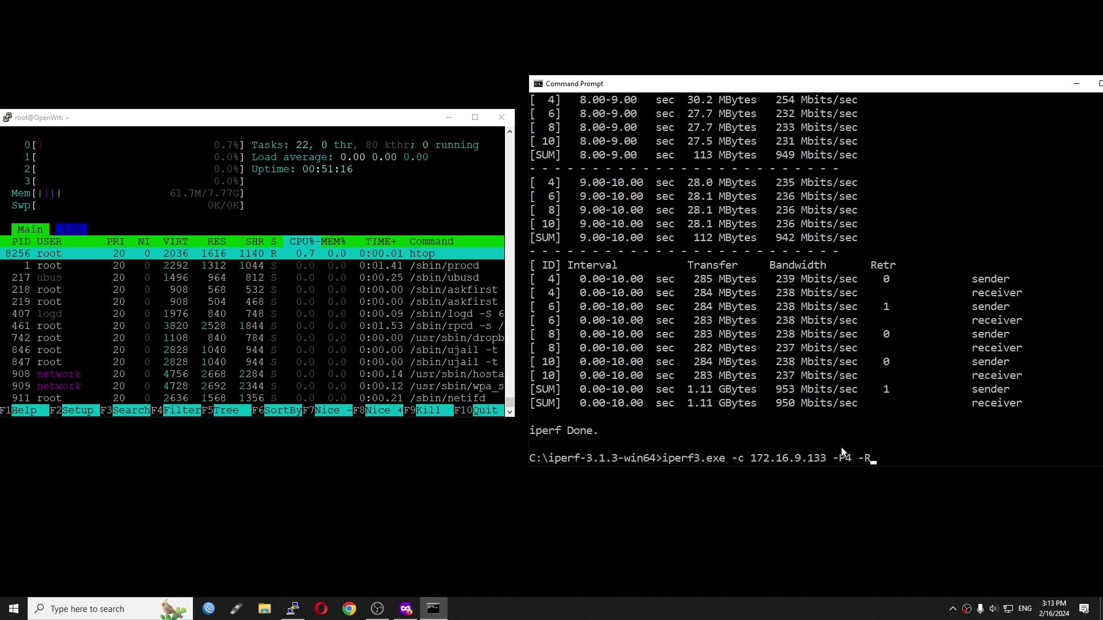
- Rerun the reverse iperf3 test, then drop -R and run the forward test again
{"action": "key", "text": "Return"}
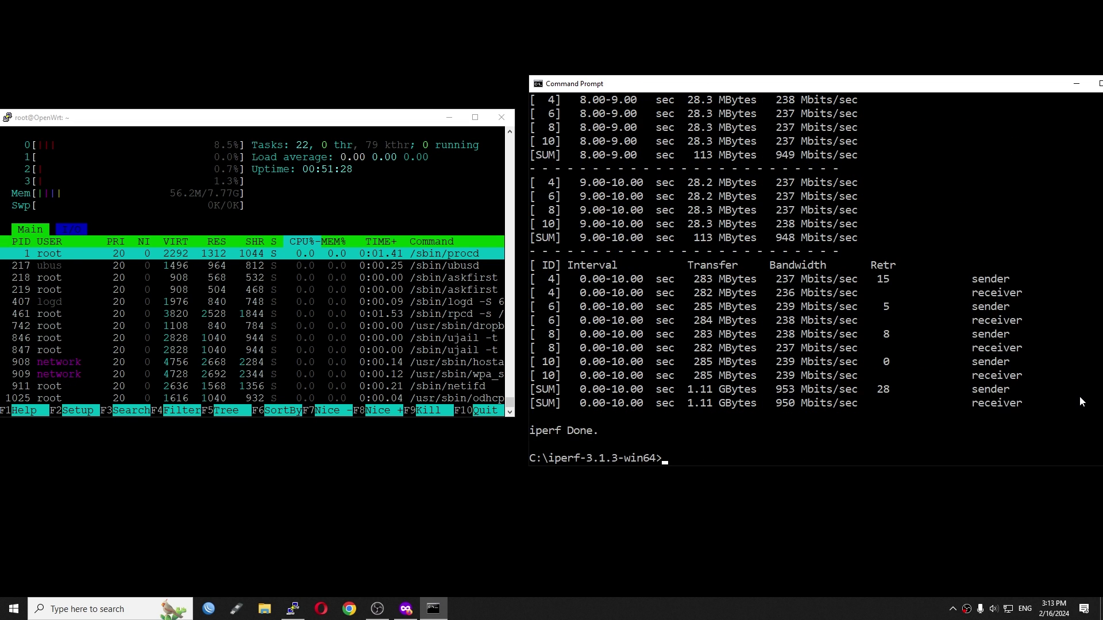
{"action": "key", "text": "Up"}
{"action": "key", "text": "BackSpace"}
{"action": "key", "text": "BackSpace"}
{"action": "key", "text": "BackSpace"}
{"action": "key", "text": "Return"}
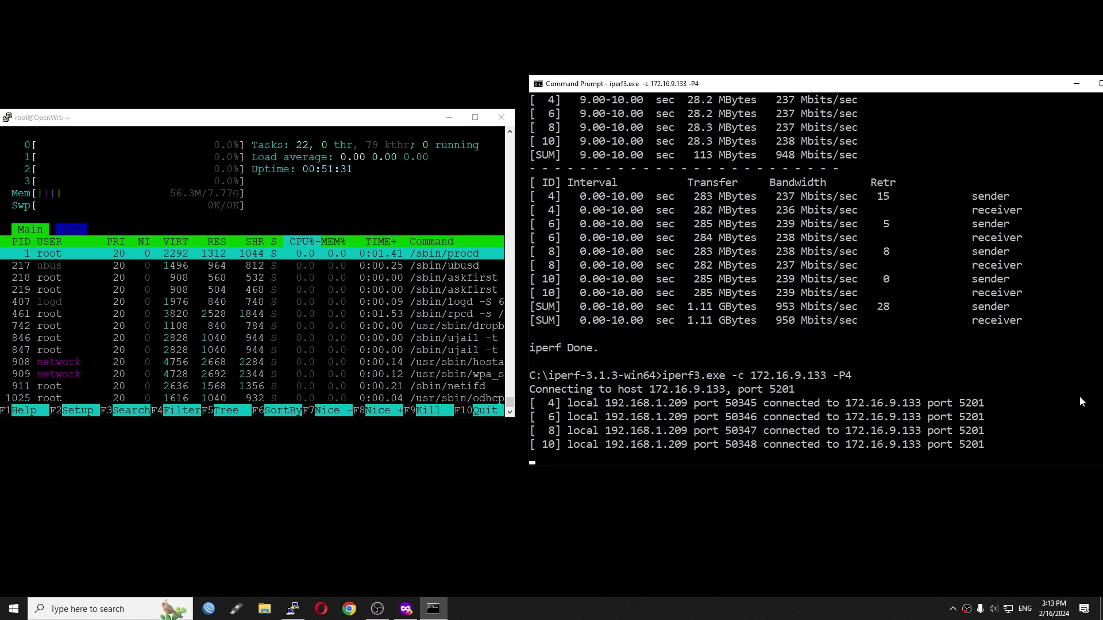